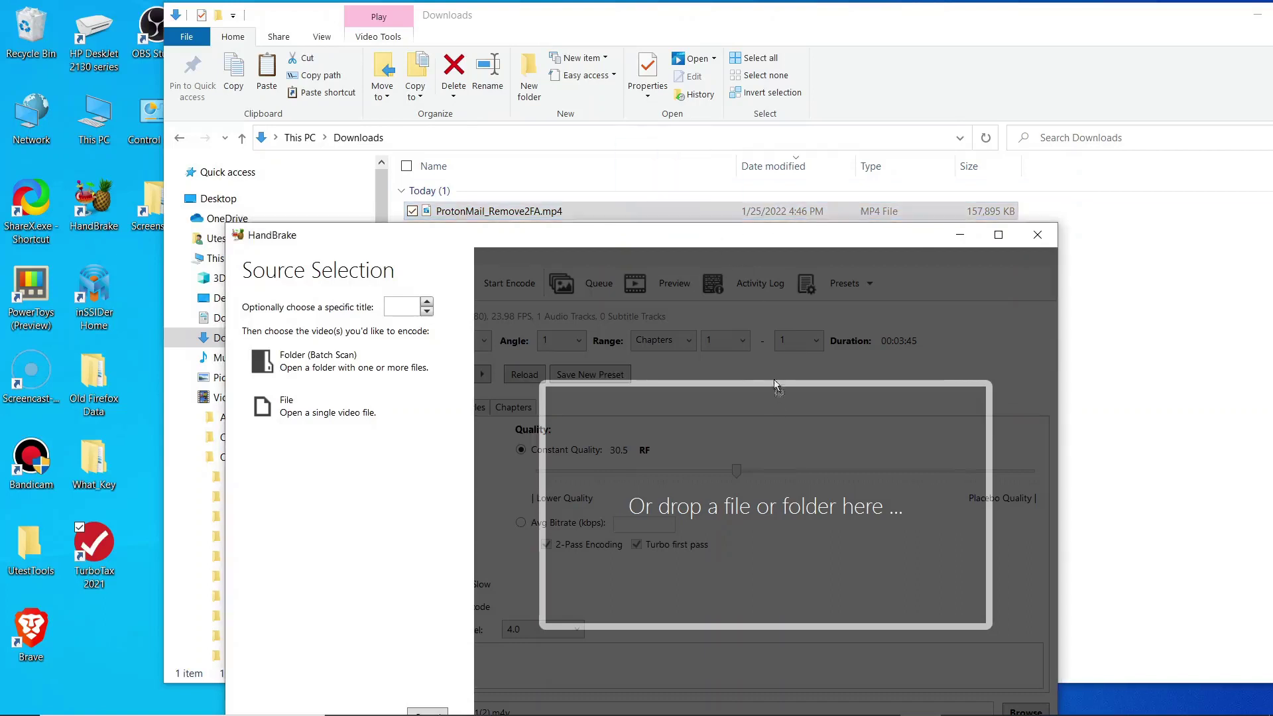
Drag ProtonMail_Remove2FA.mp4 from Downloads into HandBrake as the encode source
{"action": "left_click_drag", "start_coordinate": [693, 216], "coordinate": [776, 466]}
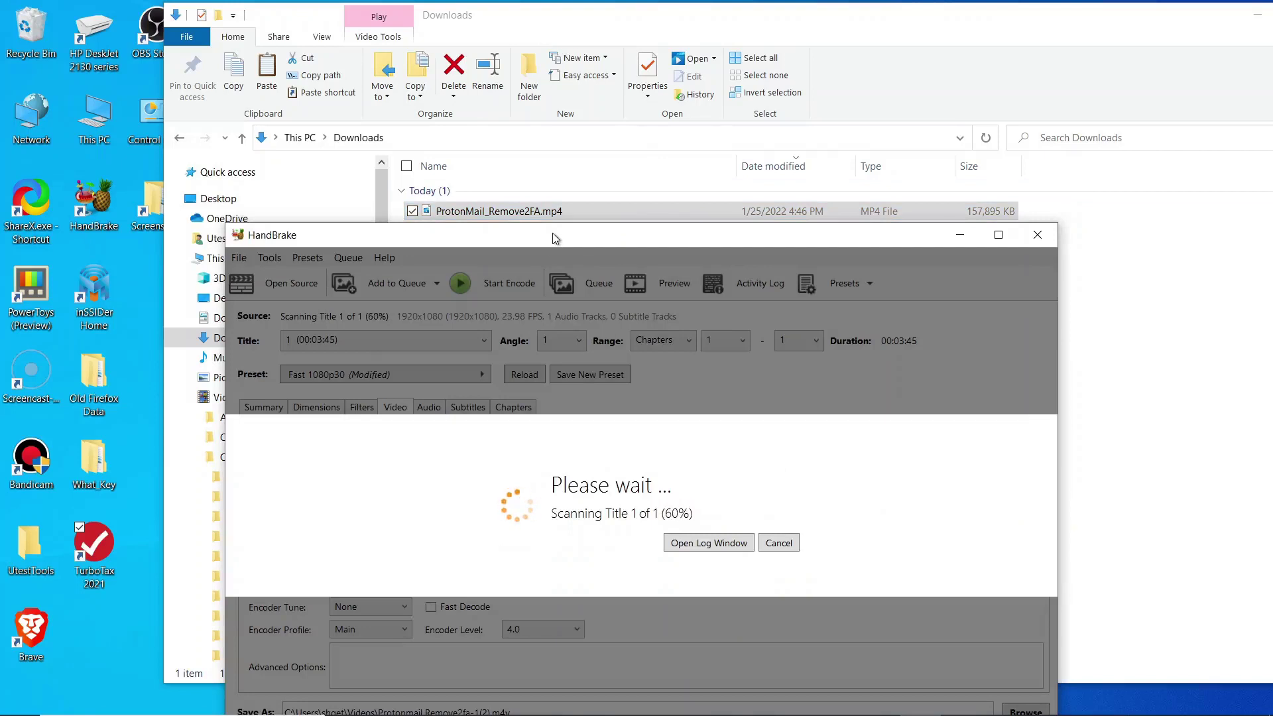
Move HandBrake higher and review the 3:45 ProtonMail title's summary and video settings
{"action": "left_click_drag", "start_coordinate": [555, 237], "coordinate": [560, 99]}
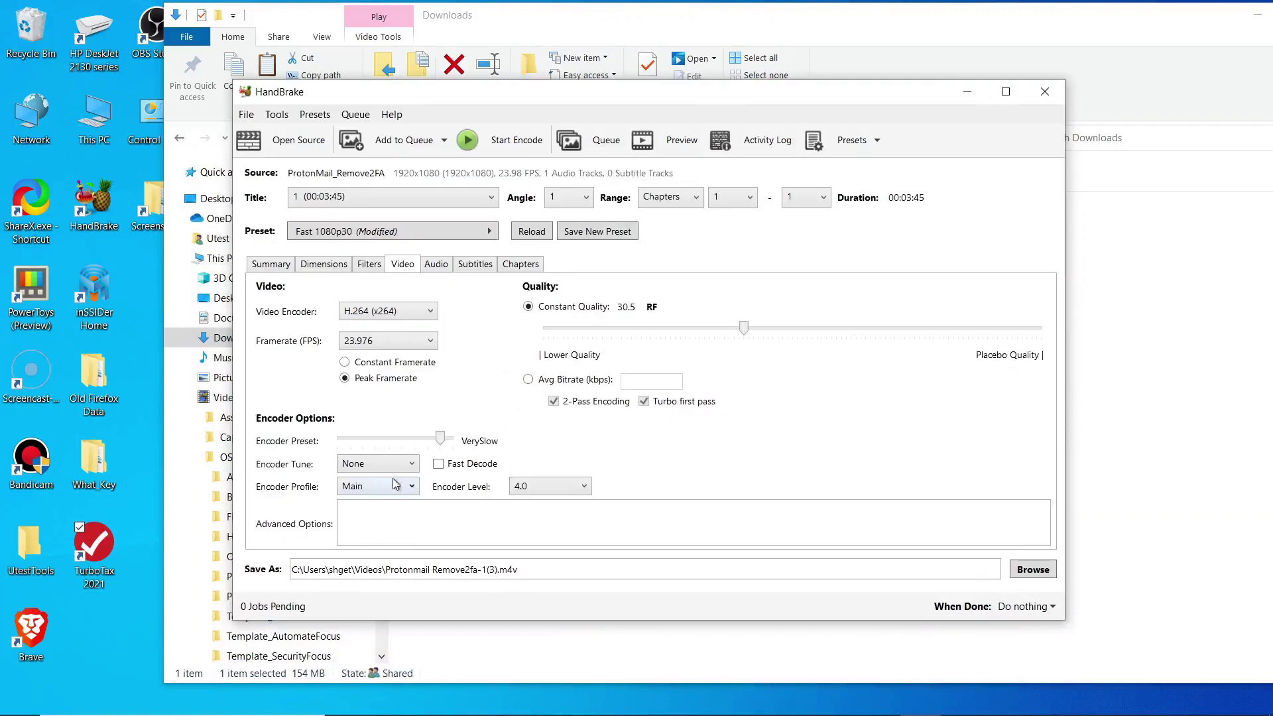
{"action": "left_click", "coordinate": [260, 266]}
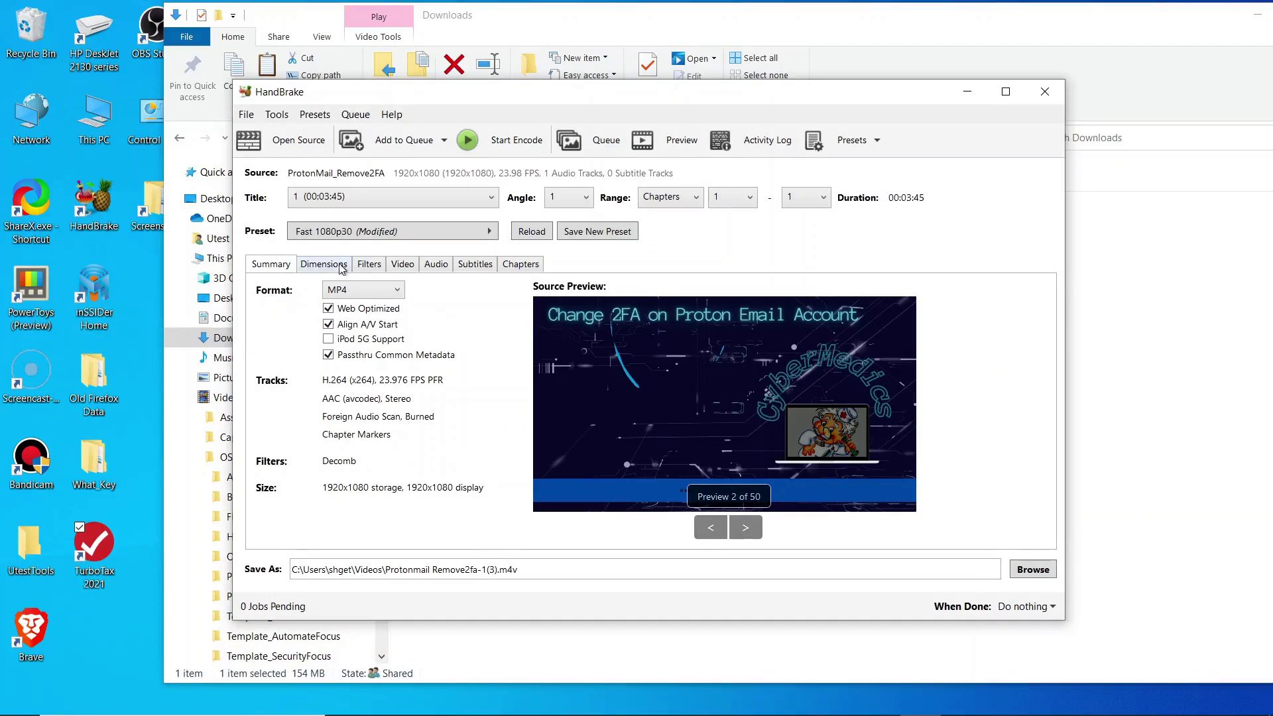
{"action": "left_click", "coordinate": [402, 265]}
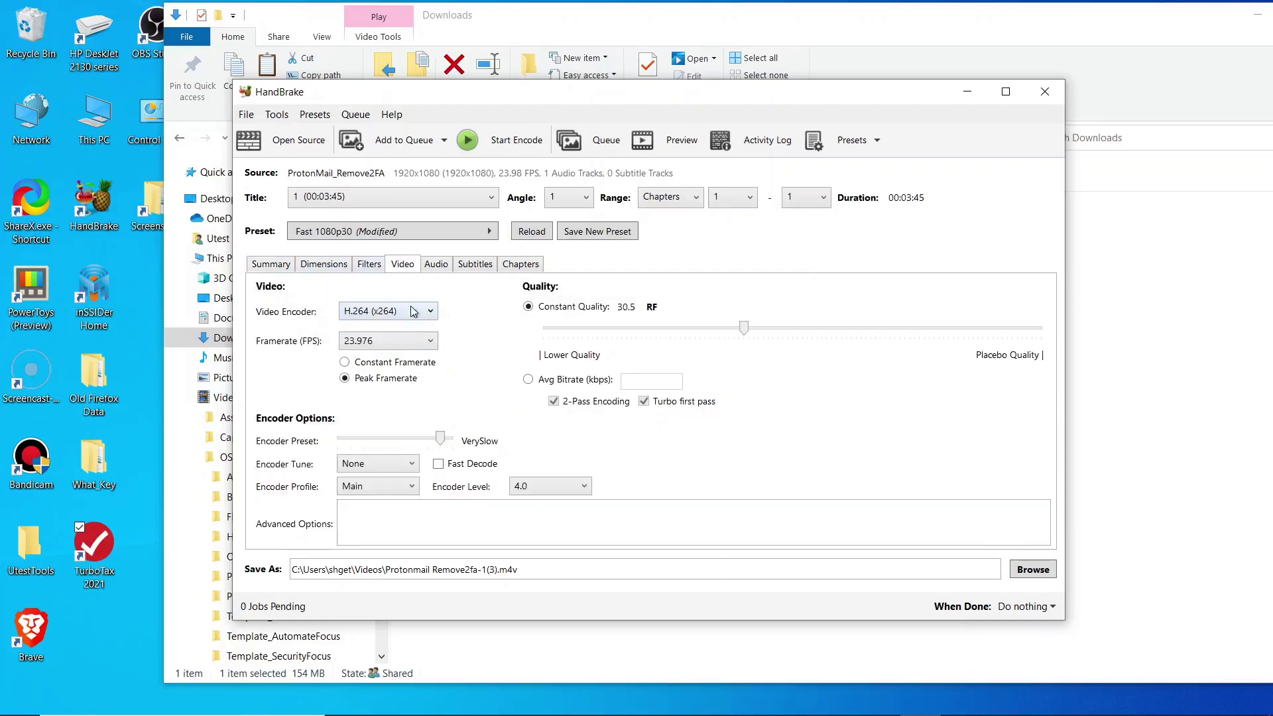
Set the x264 video to the VerySlow encoder preset and constant quality RF 30
{"action": "left_click", "coordinate": [386, 341]}
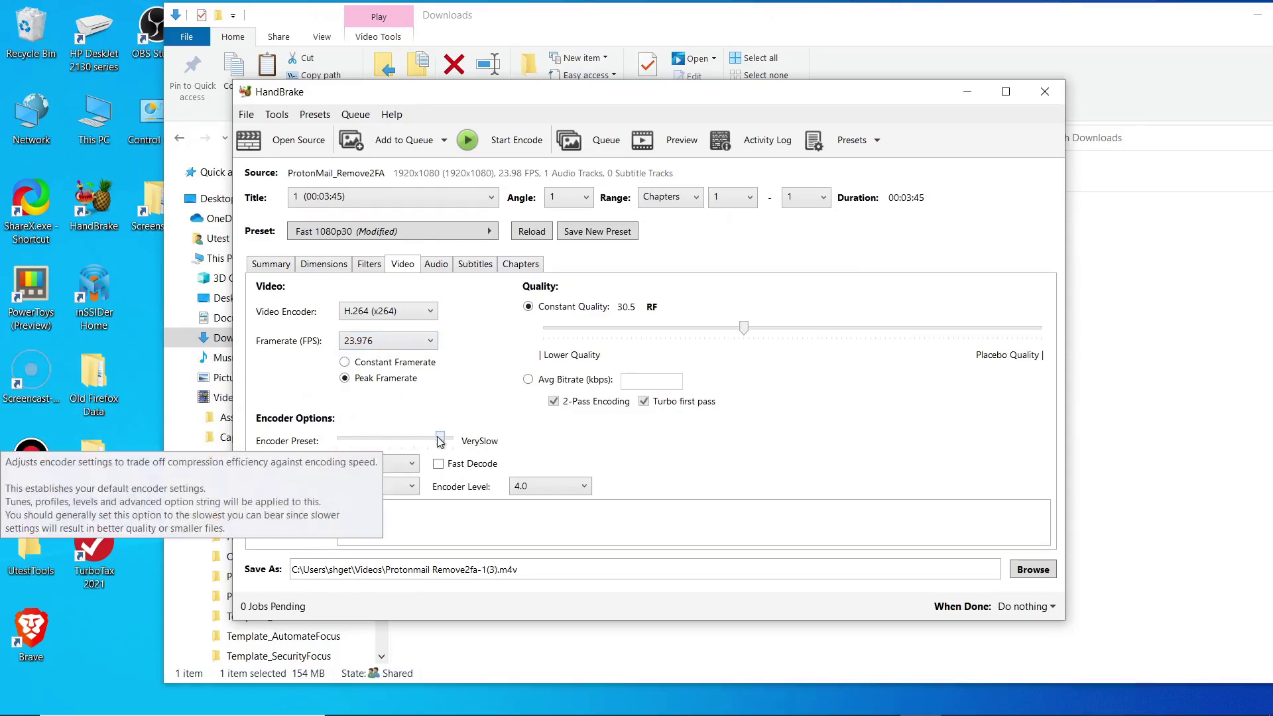
{"action": "left_click_drag", "start_coordinate": [441, 441], "coordinate": [444, 441]}
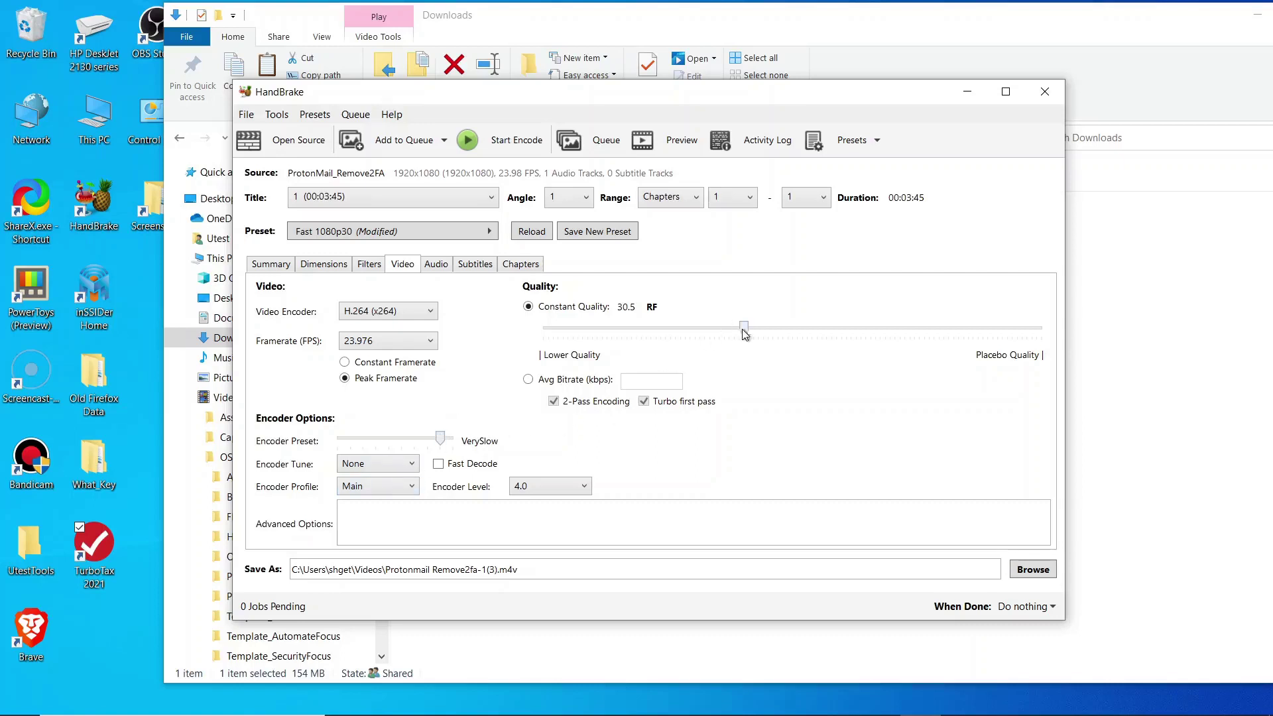
{"action": "left_click_drag", "start_coordinate": [744, 328], "coordinate": [803, 326]}
{"action": "mouse_move", "coordinate": [802, 327]}
{"action": "left_mouse_down"}
{"action": "mouse_move", "coordinate": [739, 328]}
{"action": "mouse_move", "coordinate": [751, 329]}
{"action": "left_mouse_up"}
Encode the recording into the 7,967 KB Protonmail Remove2fa-1.m4v
{"action": "left_click", "coordinate": [517, 146]}
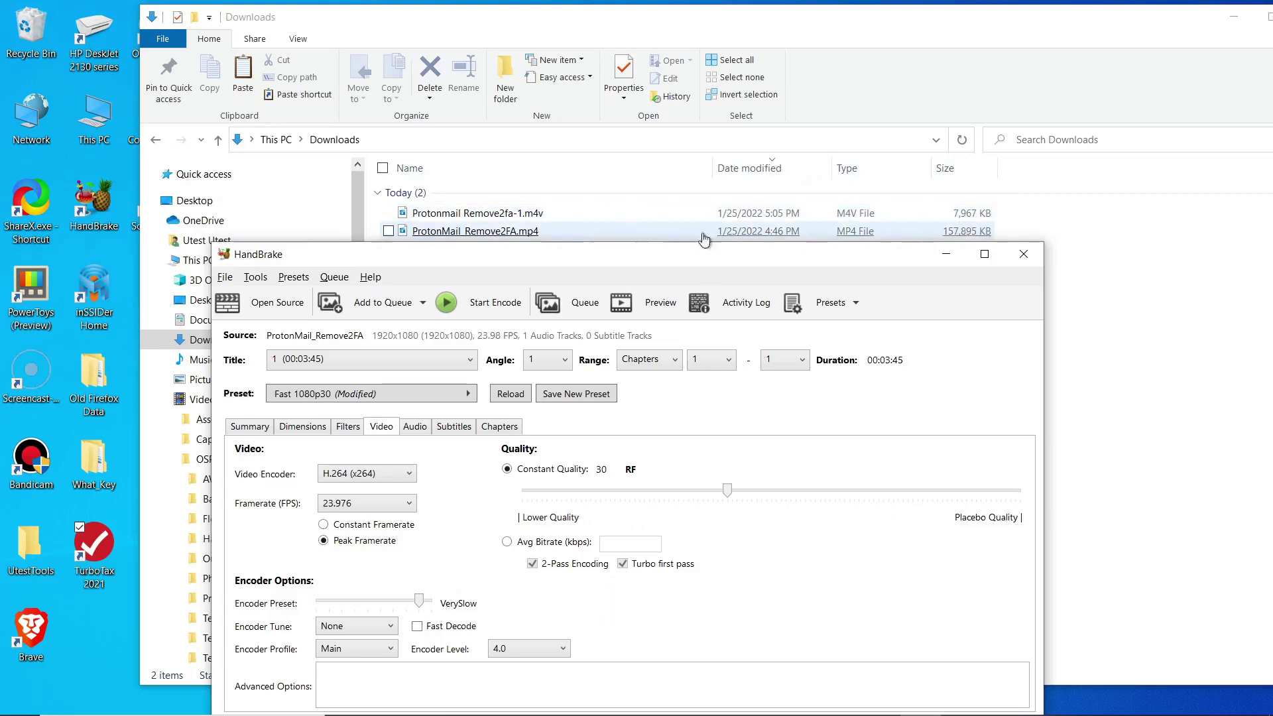
Play Protonmail Remove2fa-1.m4v, skipping ahead to the Thanks for Watching screen
{"action": "left_click", "coordinate": [450, 215]}
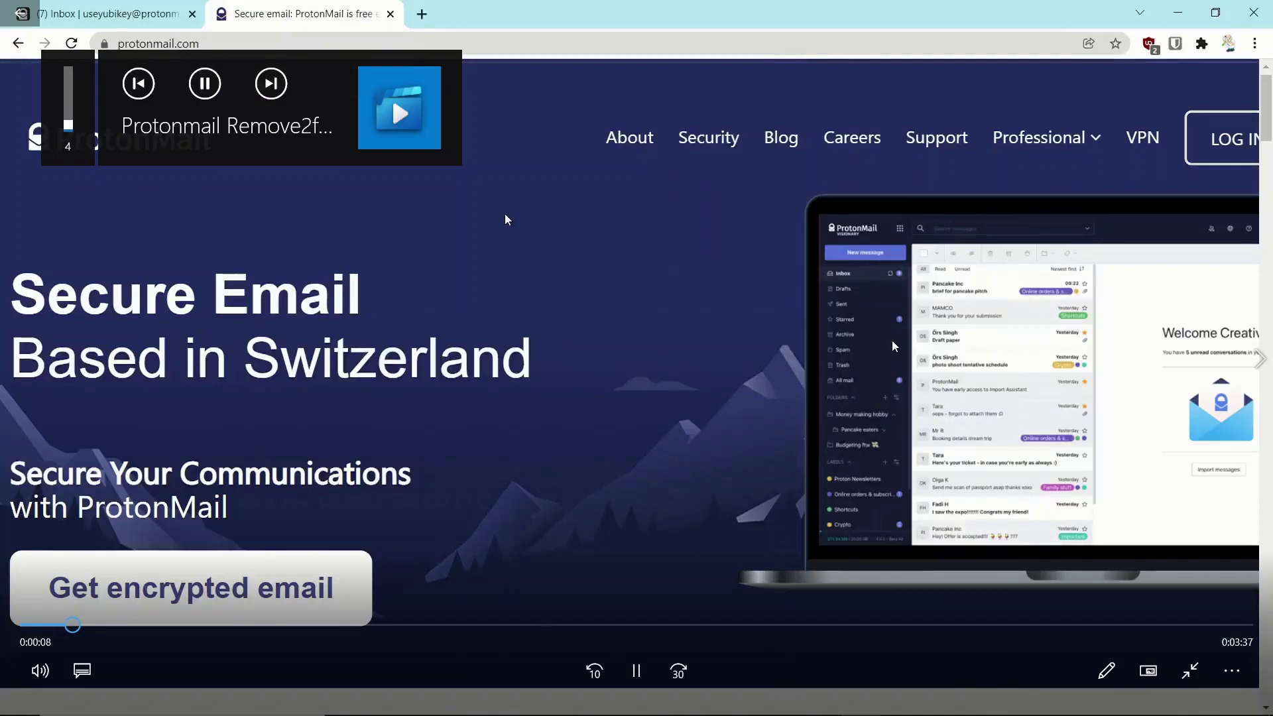
{"action": "left_click", "coordinate": [435, 627]}
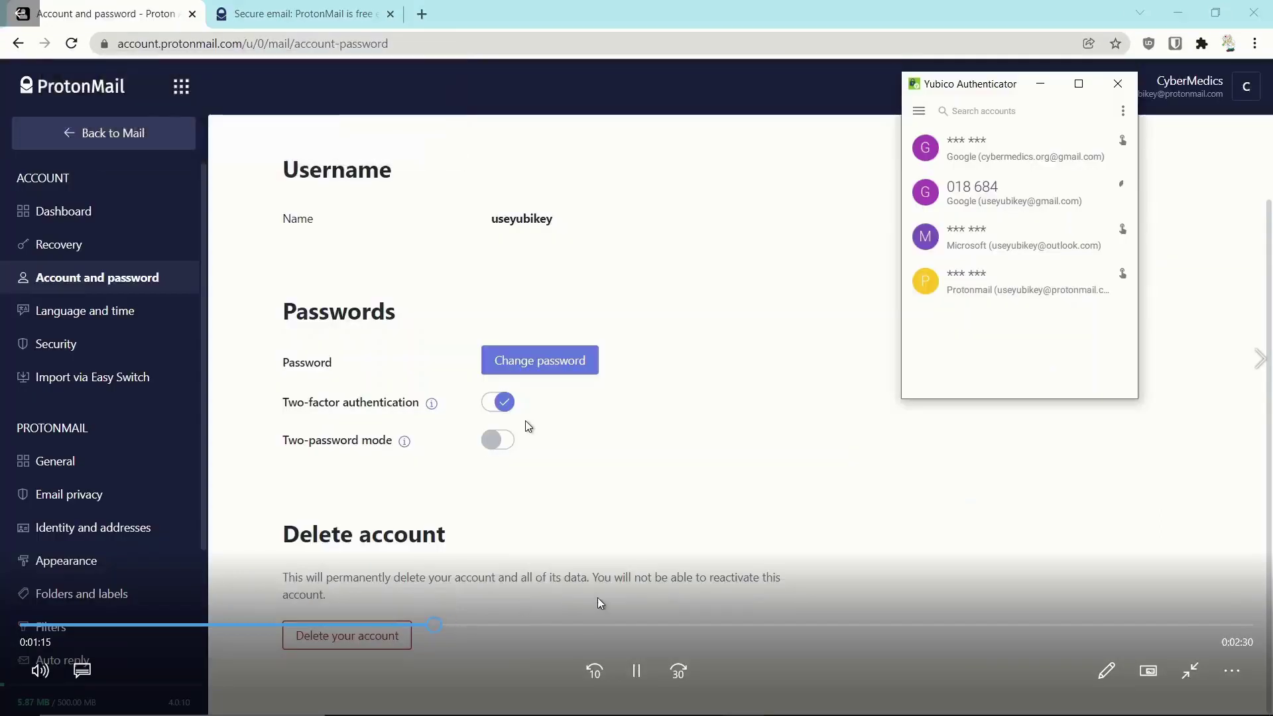
{"action": "left_click", "coordinate": [661, 624]}
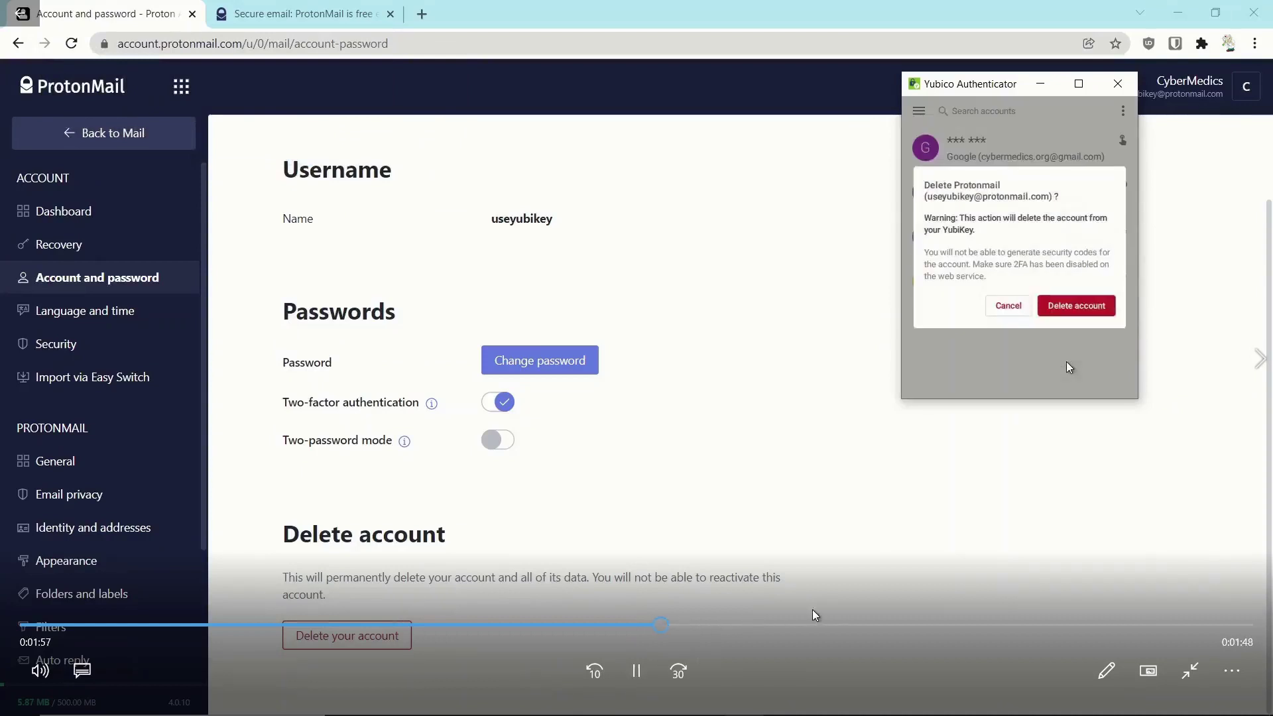
{"action": "left_click", "coordinate": [846, 625]}
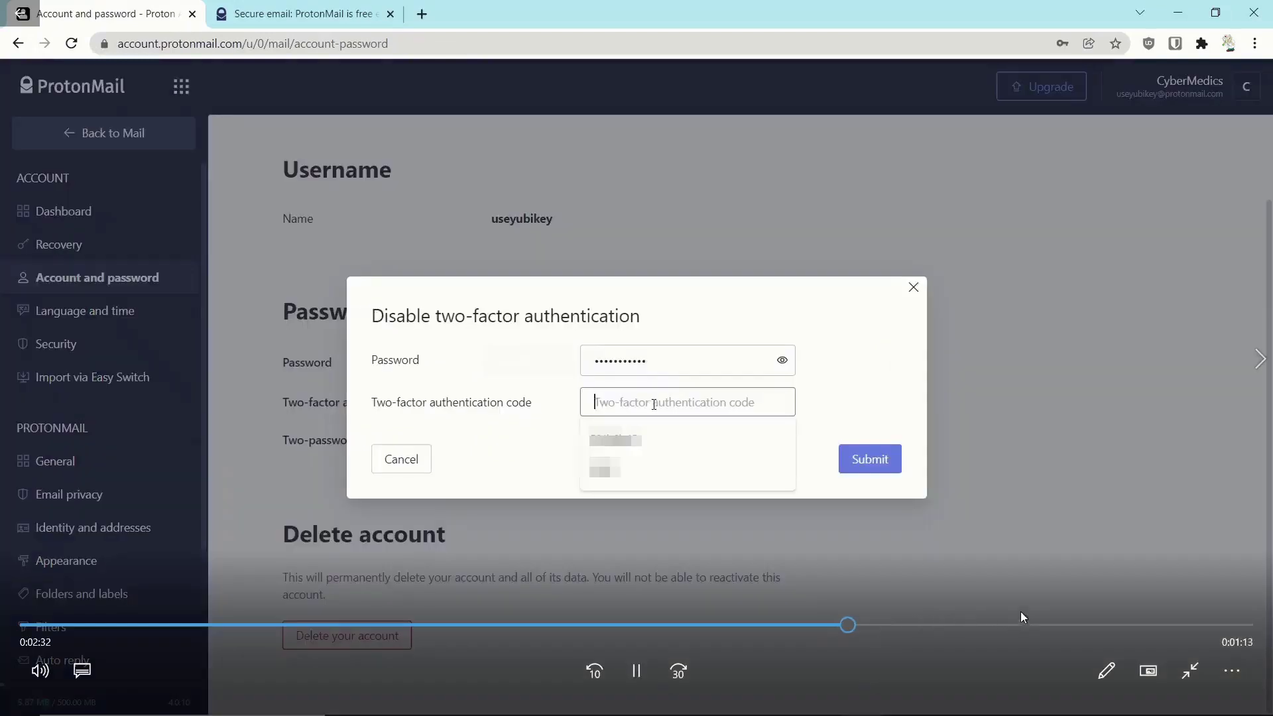
{"action": "left_click", "coordinate": [1048, 625]}
{"action": "left_click", "coordinate": [1095, 626]}
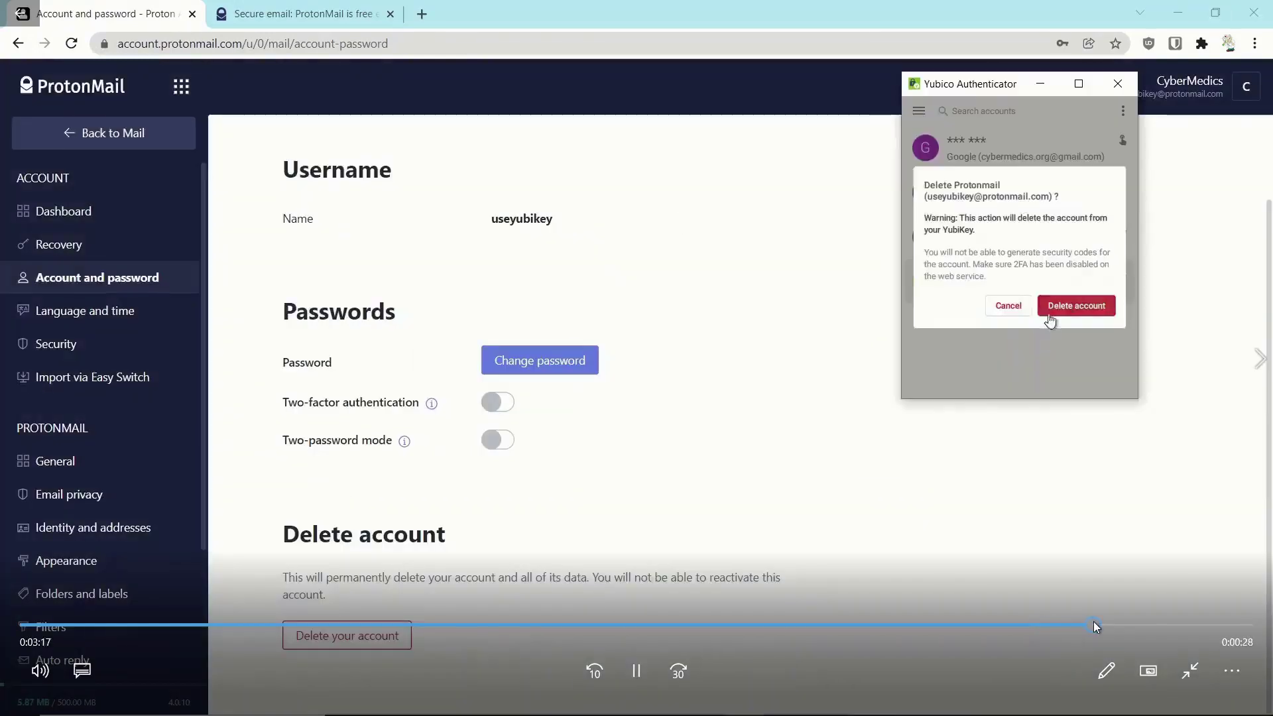
{"action": "left_click", "coordinate": [1145, 624]}
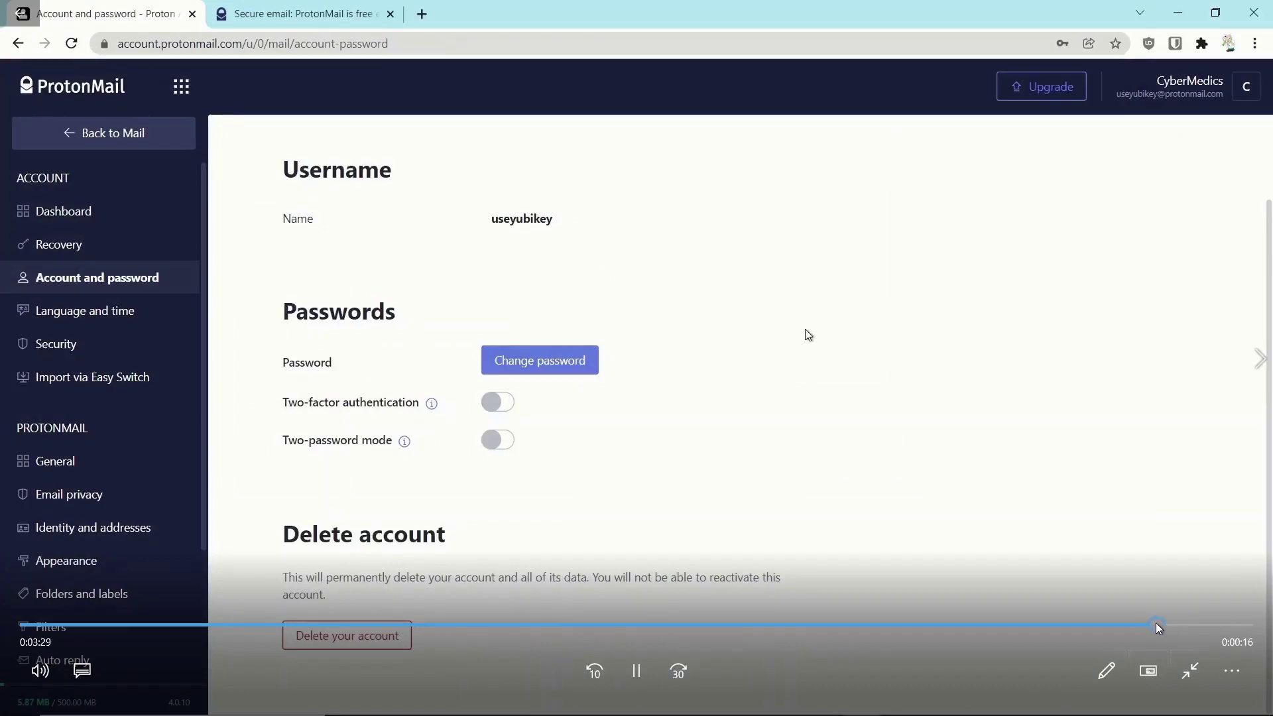
{"action": "left_click", "coordinate": [1181, 628]}
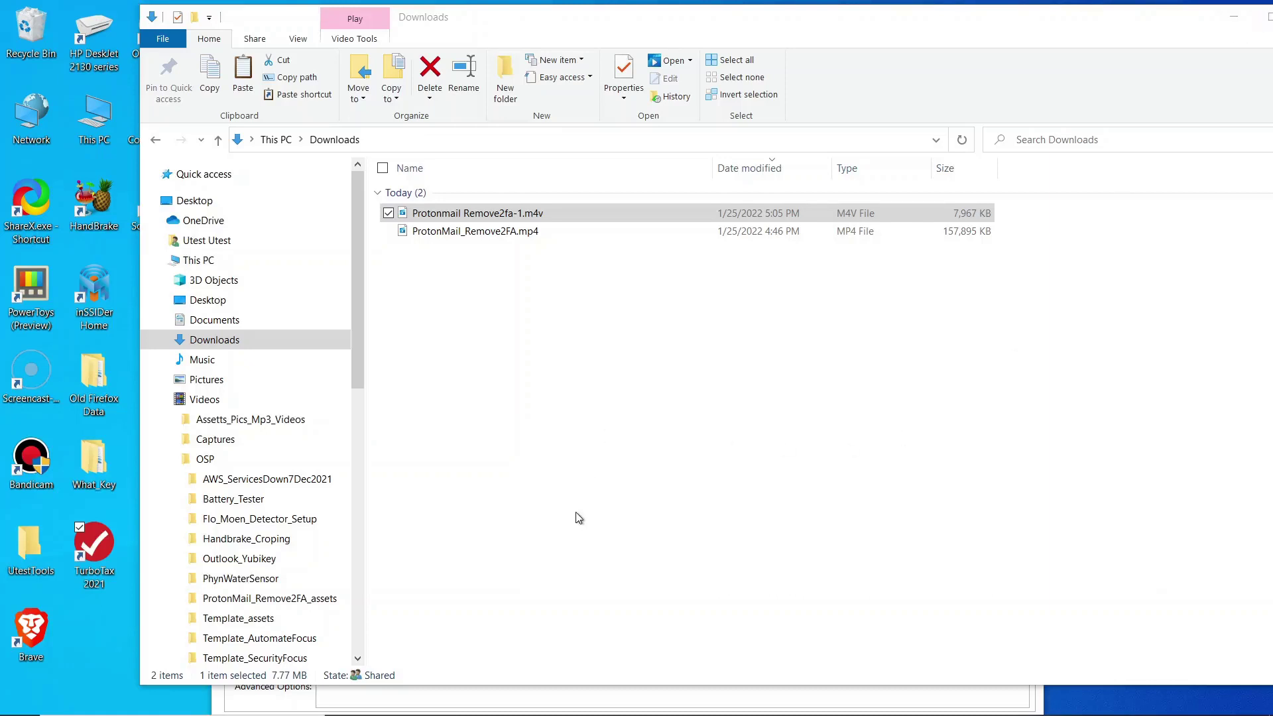
Bring HandBrake, still showing the RF 30 VerySlow settings, back in front of Downloads
{"action": "key", "text": "alt+Tab"}
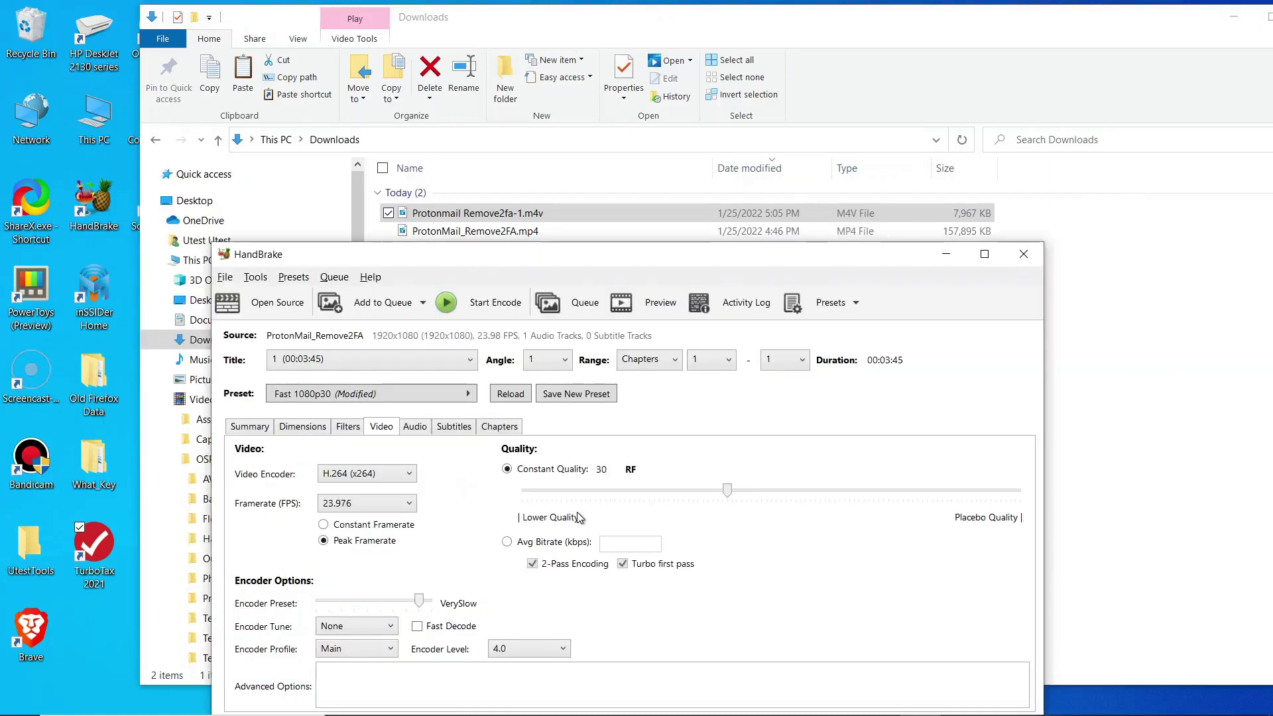